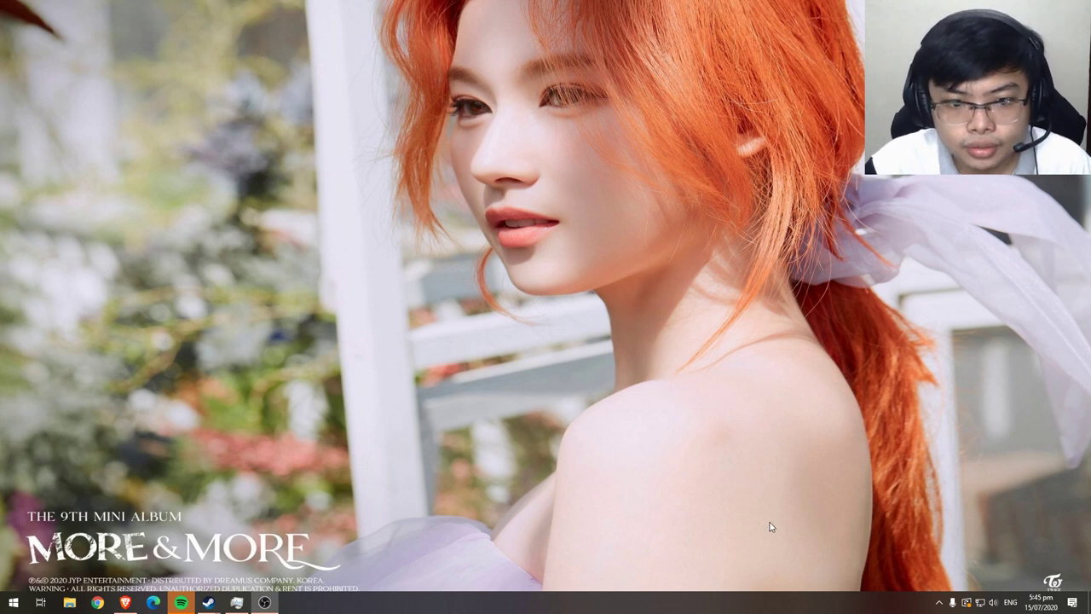
right_click(579, 312)
click(597, 292)
right_click(597, 292)
click(597, 294)
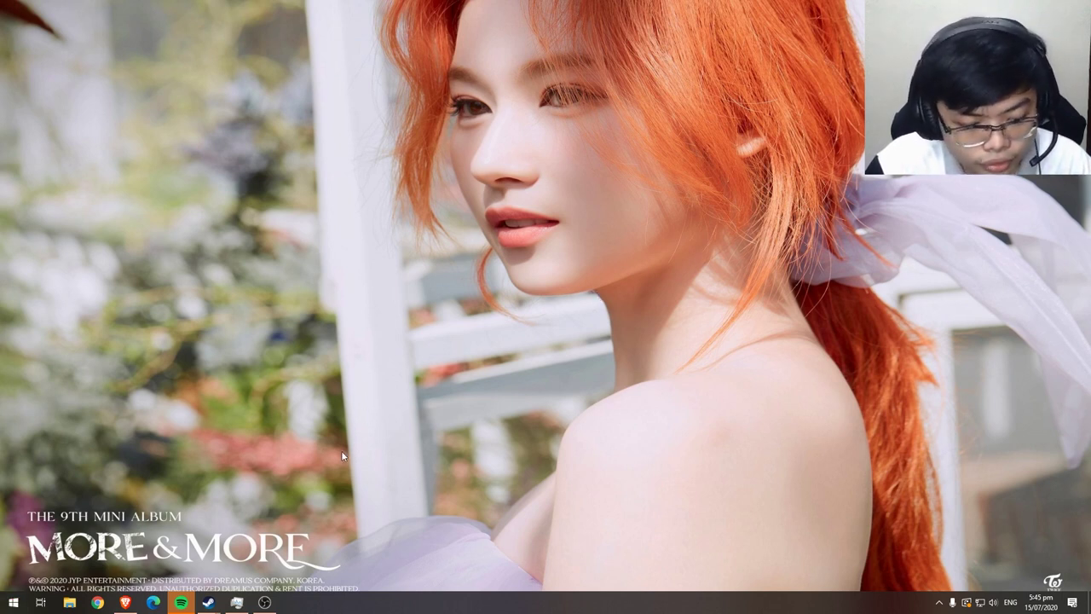
Step: Search Windows for "device manager" and open Device Manager
click(13, 604)
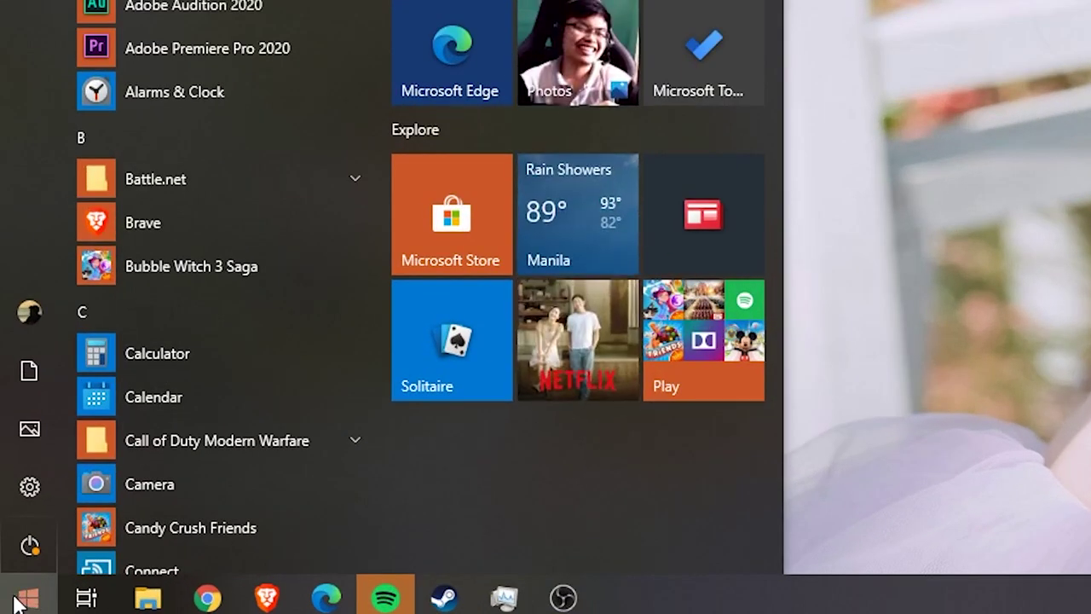
text(device ma)
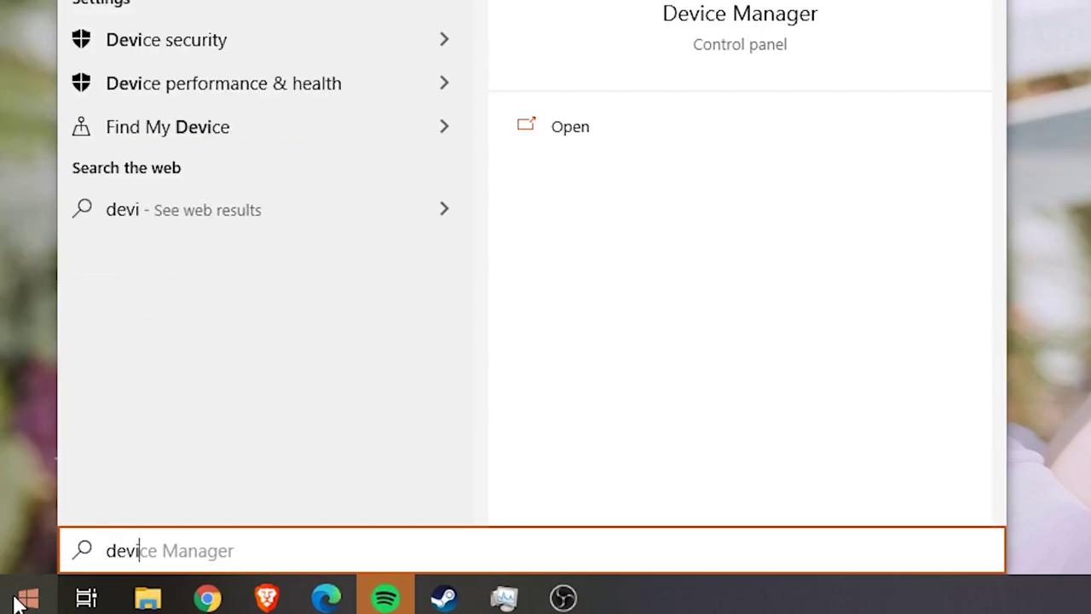
text(nager)
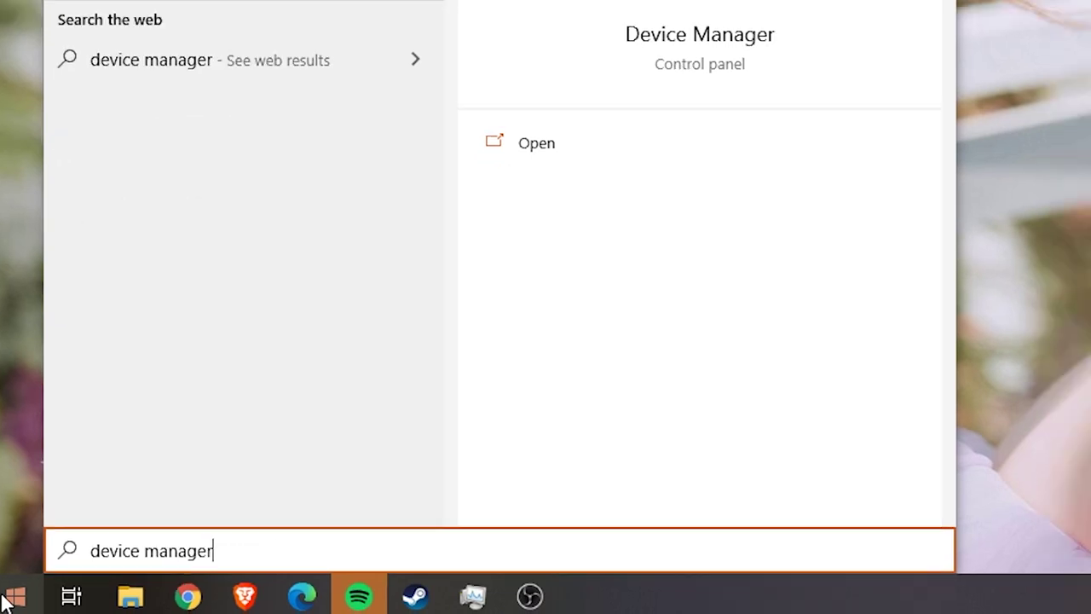
key(Return)
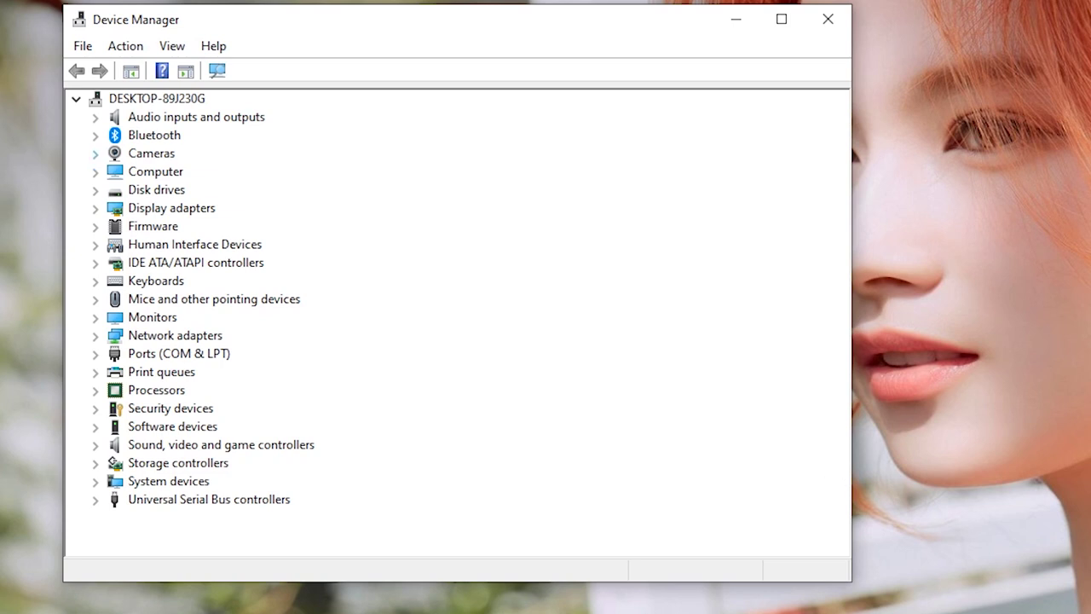
Step: Expand the Cameras category and select the USB Camera and HD Web Camera entries to check which cameras are detected
click(96, 154)
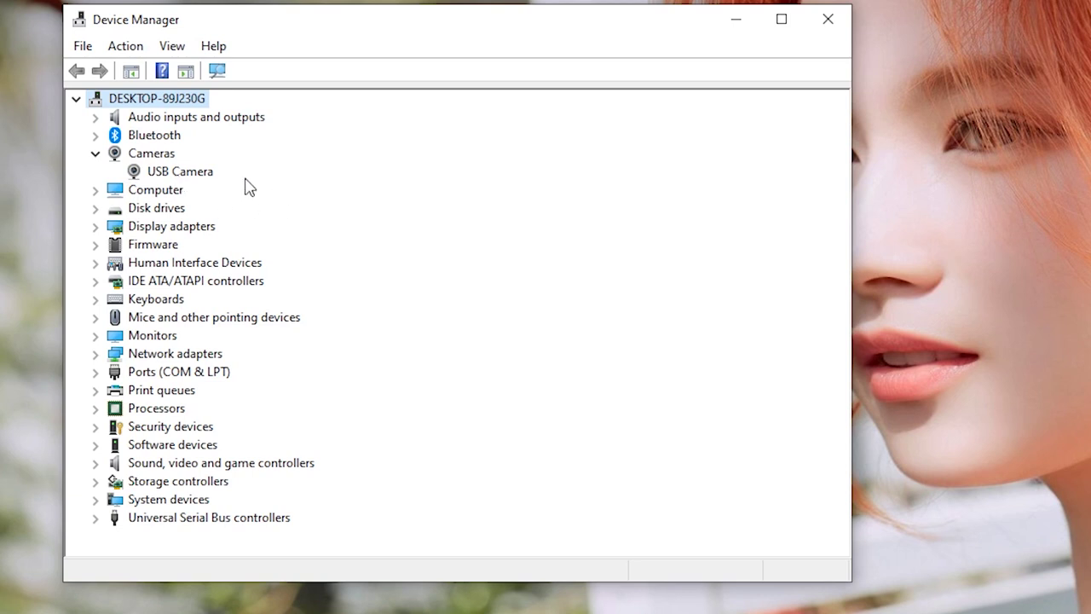
click(200, 172)
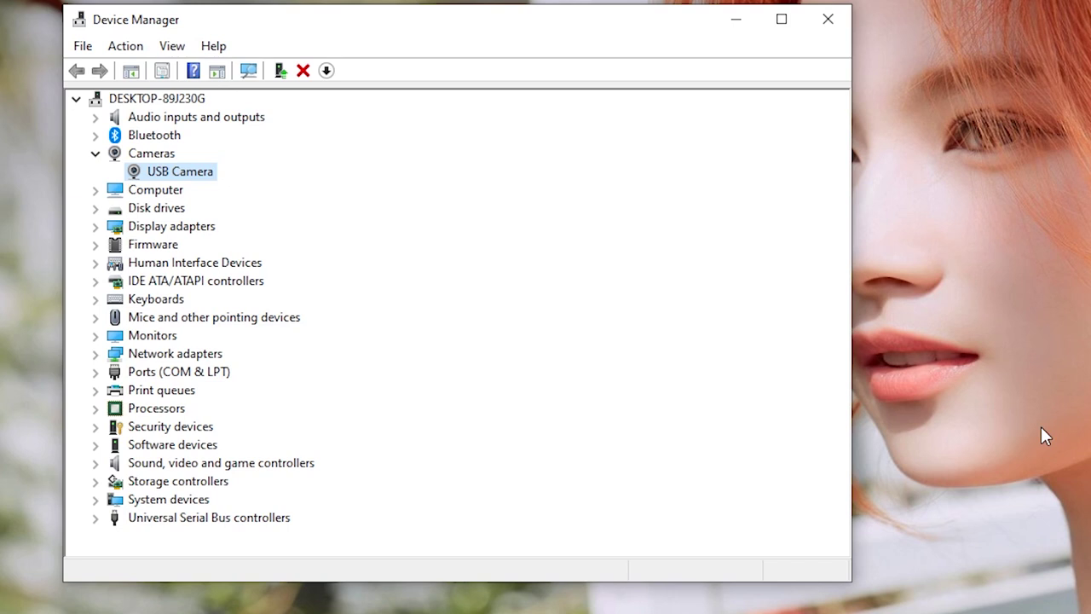
click(1074, 436)
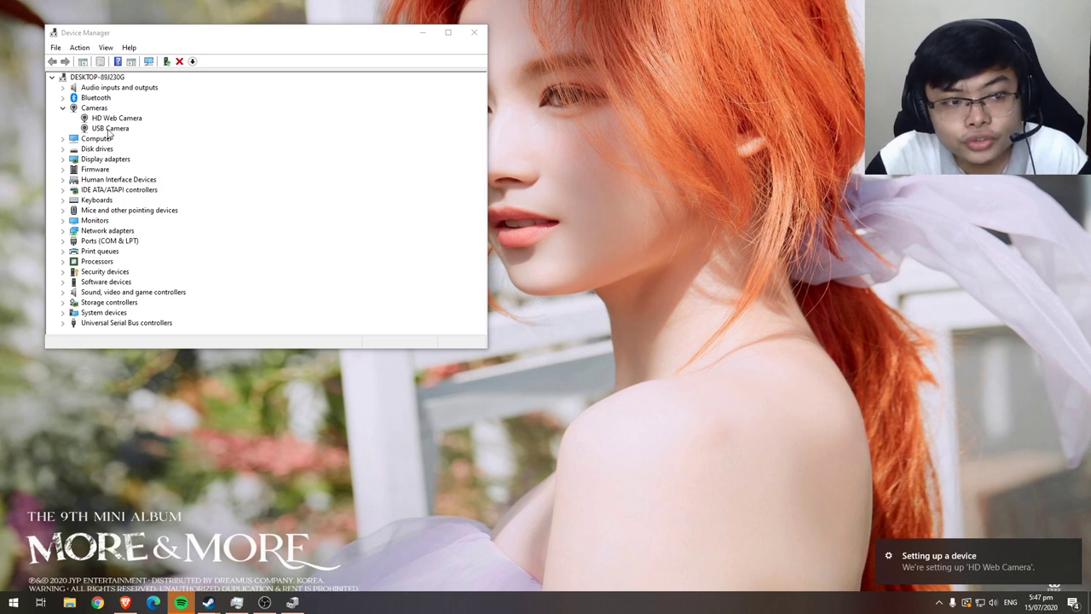
click(111, 130)
click(130, 120)
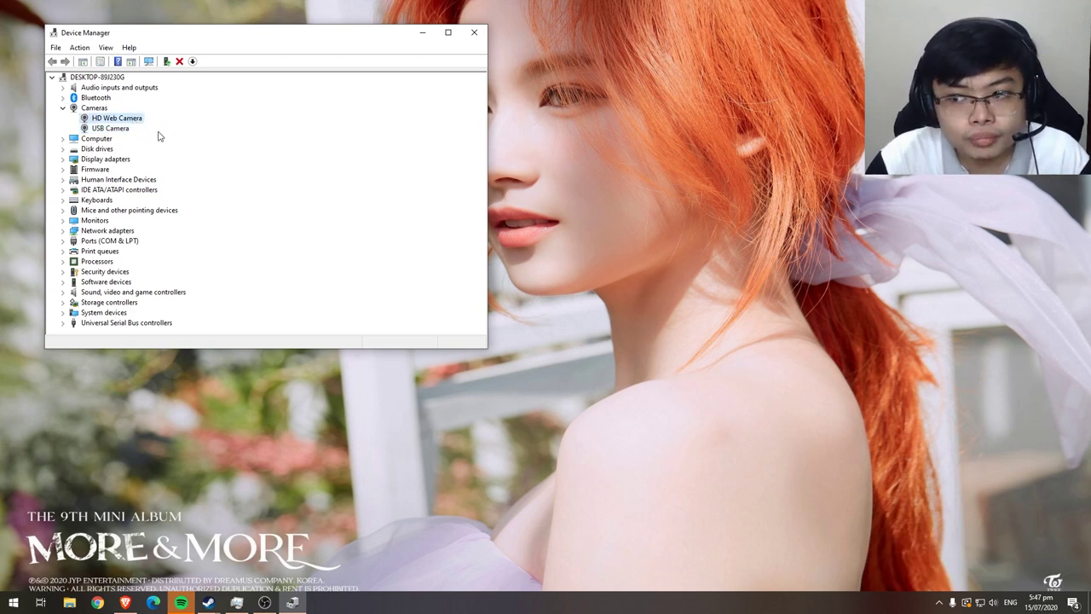
click(111, 129)
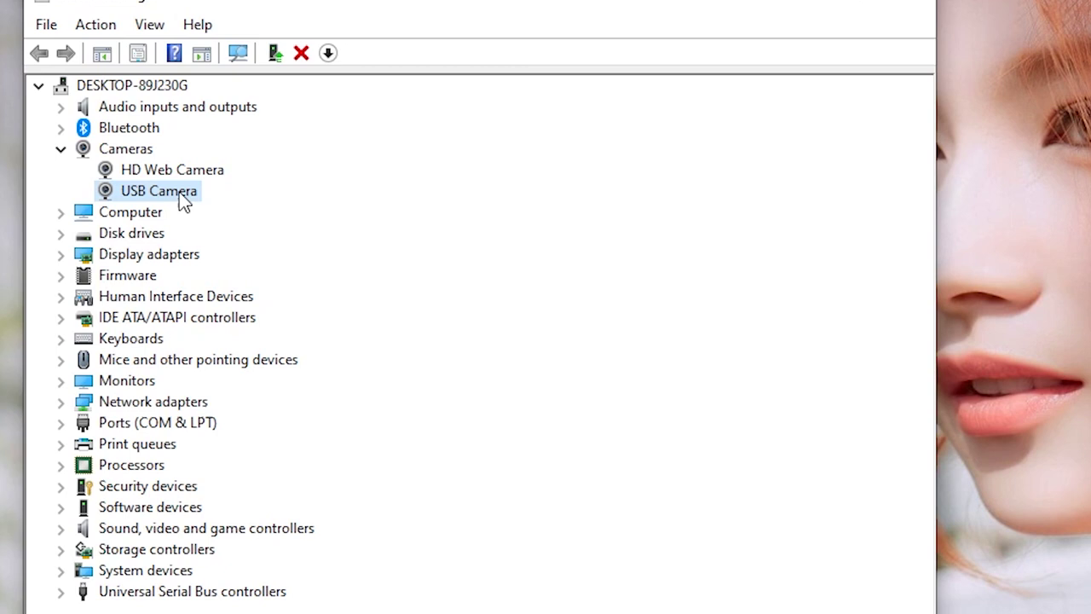
Step: View the USB Camera's general properties and its available device actions, leaving both without changes
double_click(179, 192)
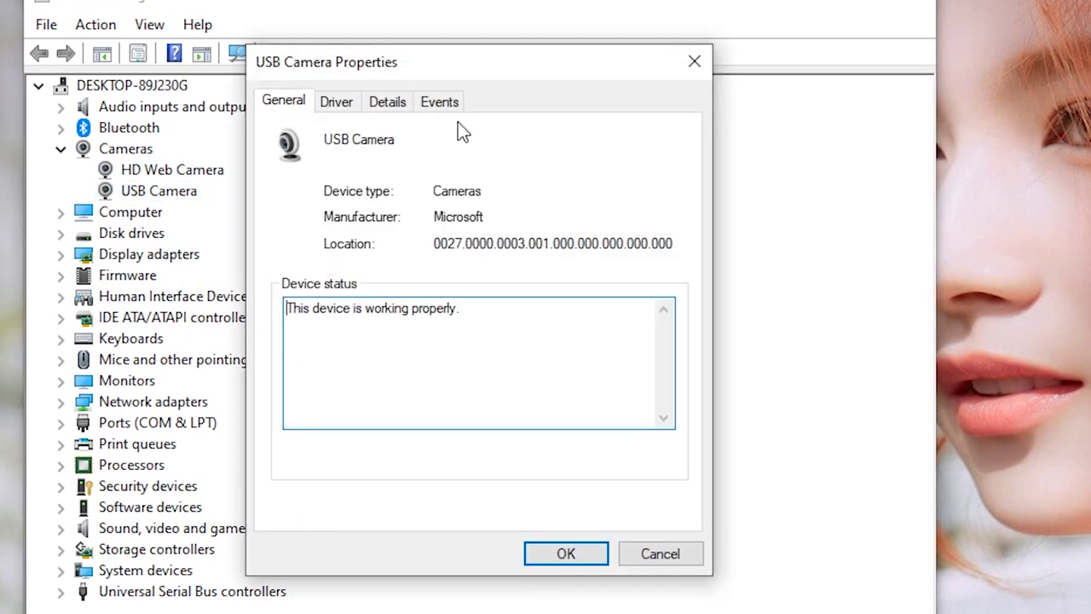
click(697, 61)
right_click(167, 196)
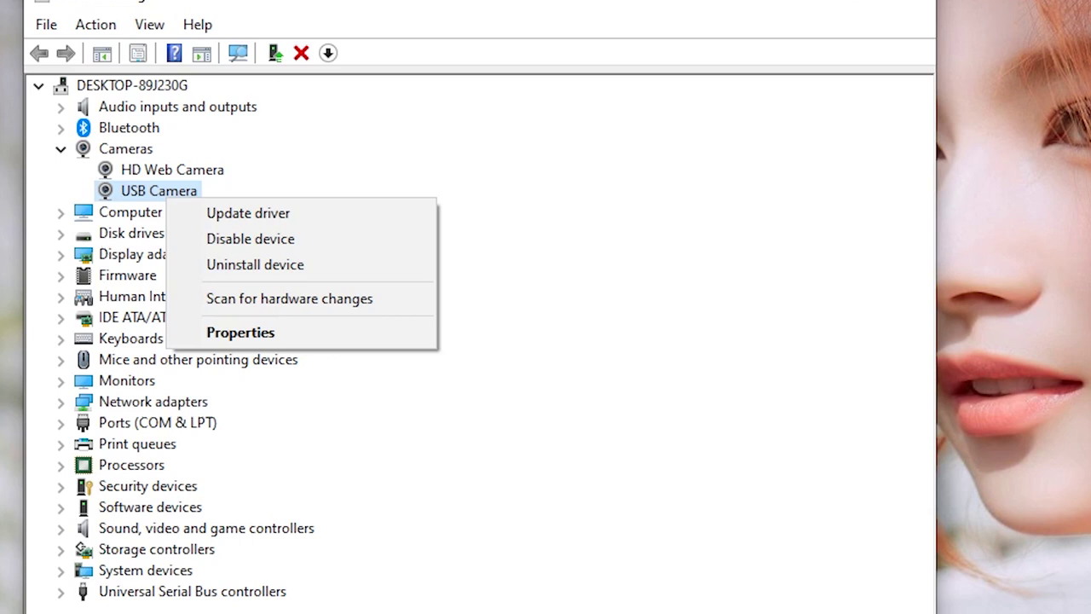
click(734, 374)
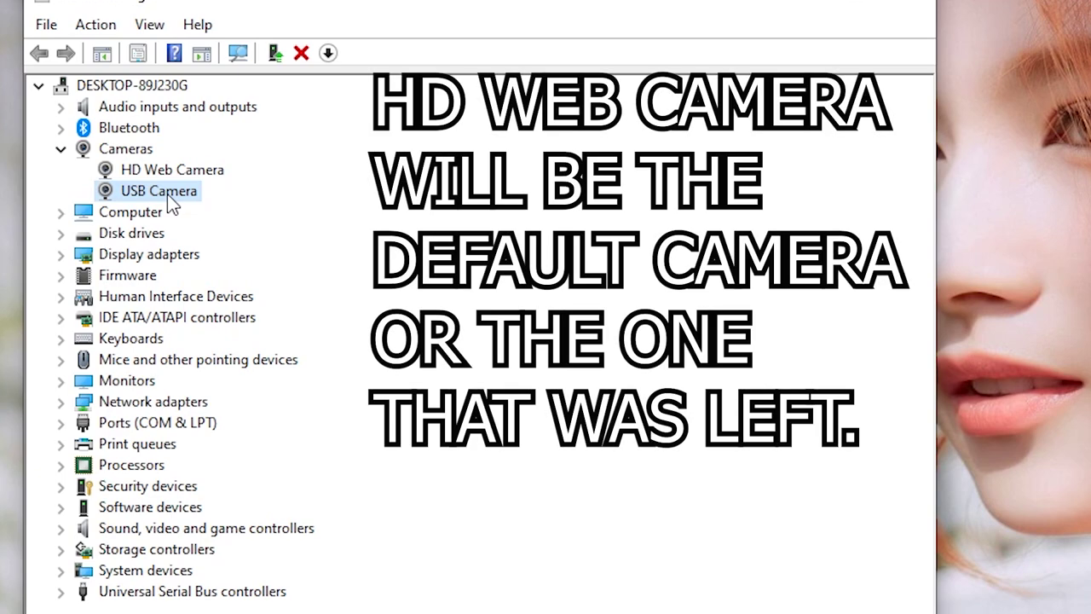
key(super)
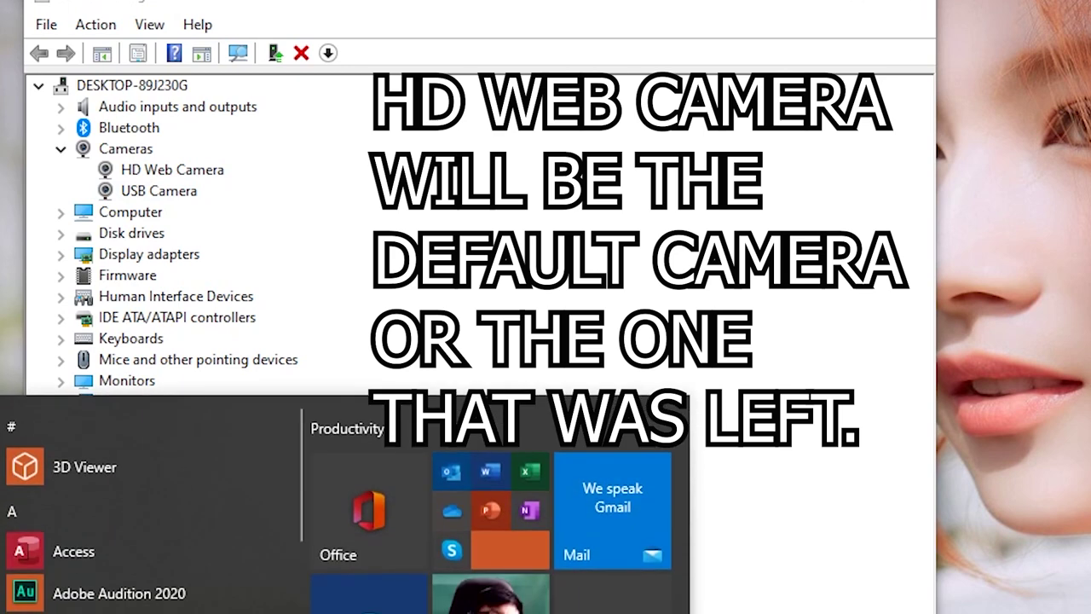
text(cq)
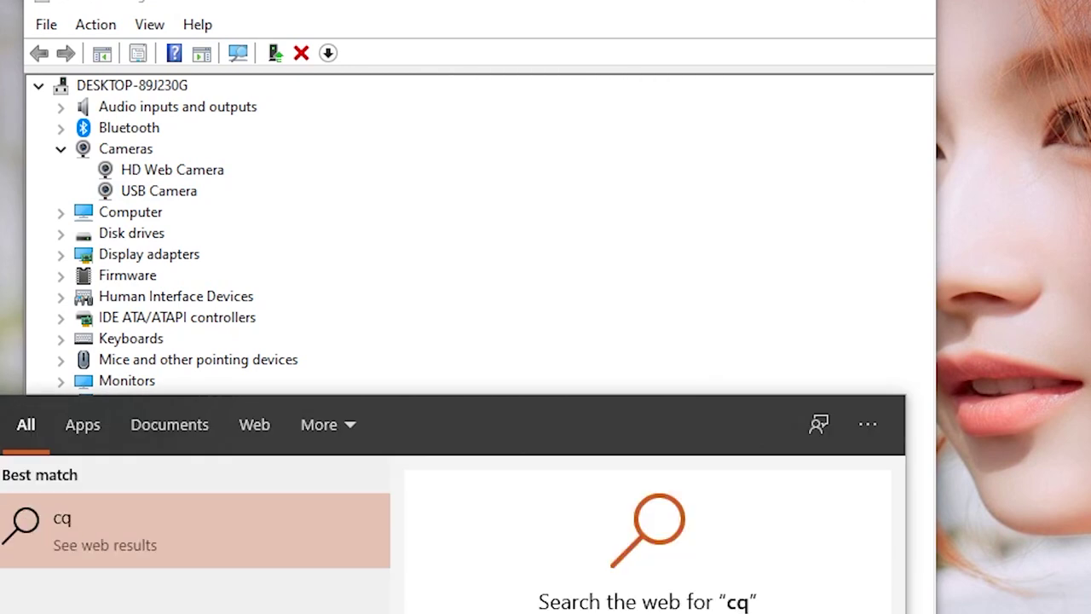
key(BackSpace)
text(amera)
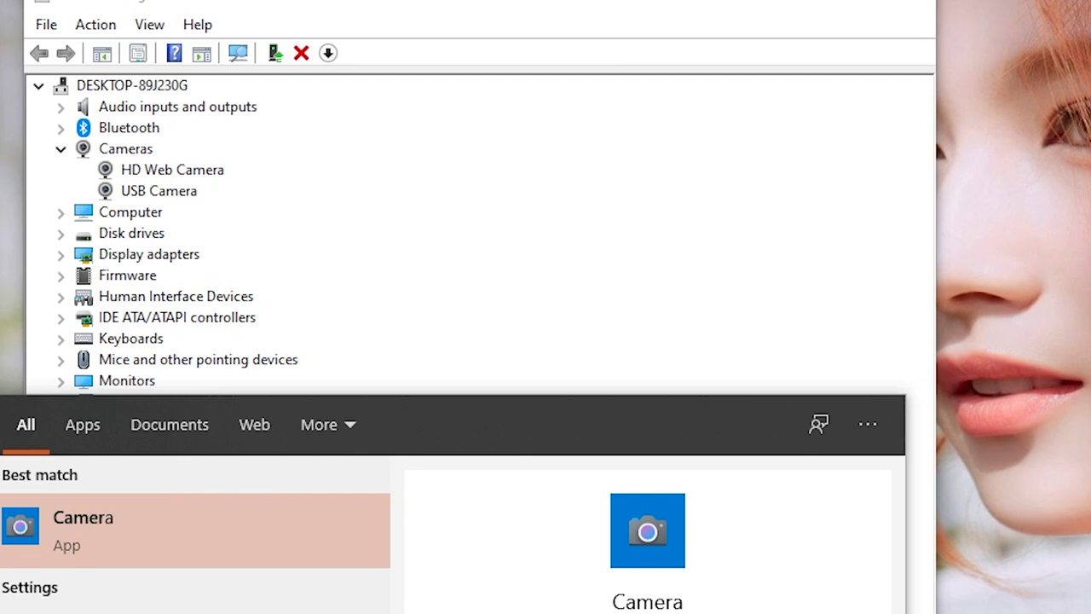
click(742, 294)
click(179, 197)
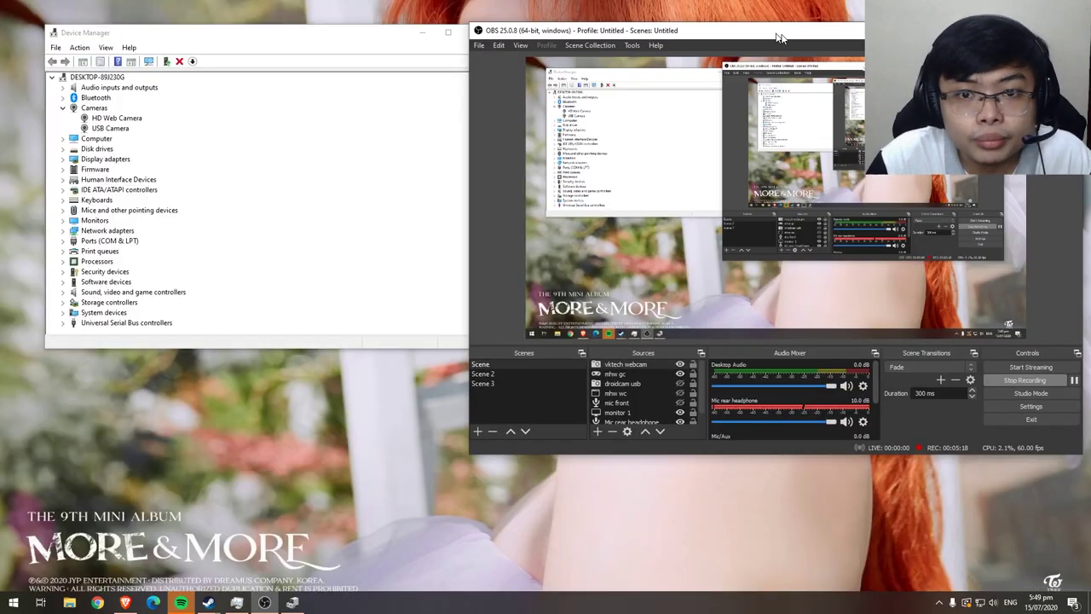
Step: Minimize the OBS and Device Manager windows to clear the desktop
click(1009, 29)
right_click(919, 179)
key(Escape)
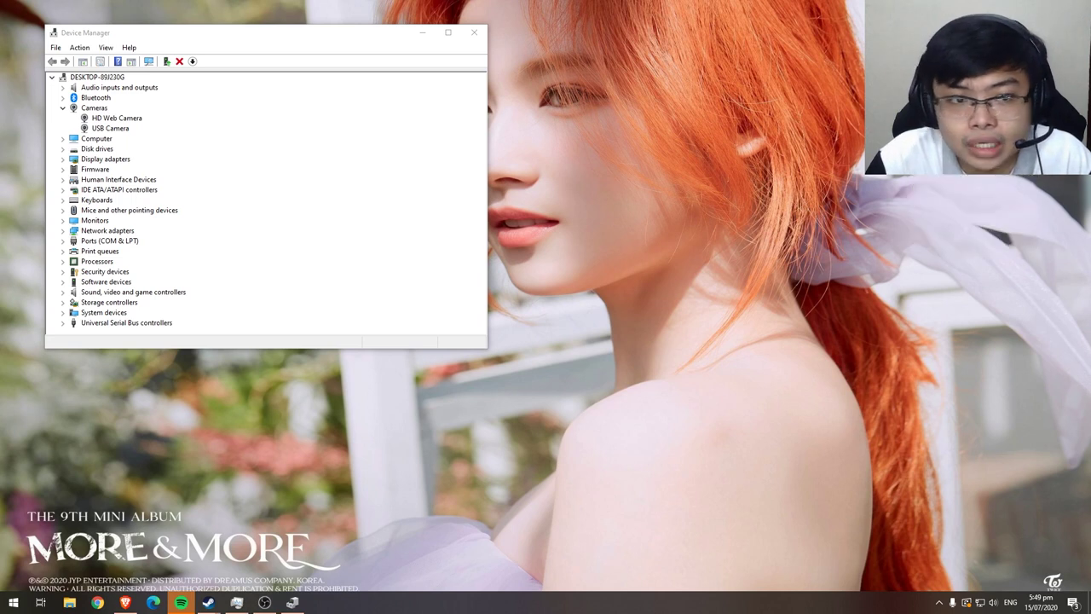
click(421, 33)
right_click(490, 200)
click(511, 235)
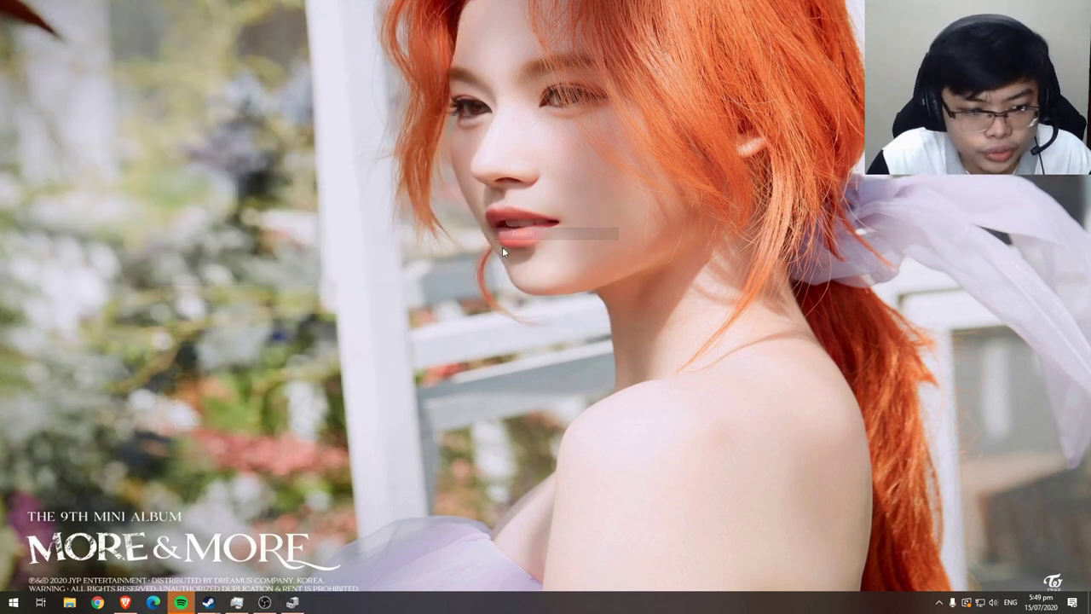
Step: Search Windows for "cam", open the Camera app and switch its video source to the HD Web Camera
click(14, 601)
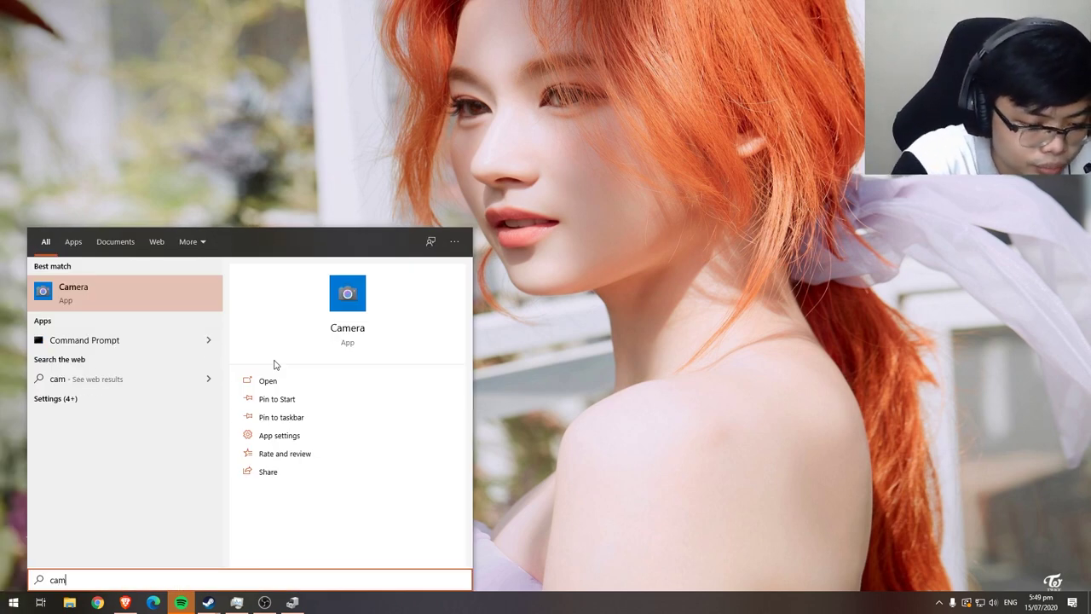
key(Return)
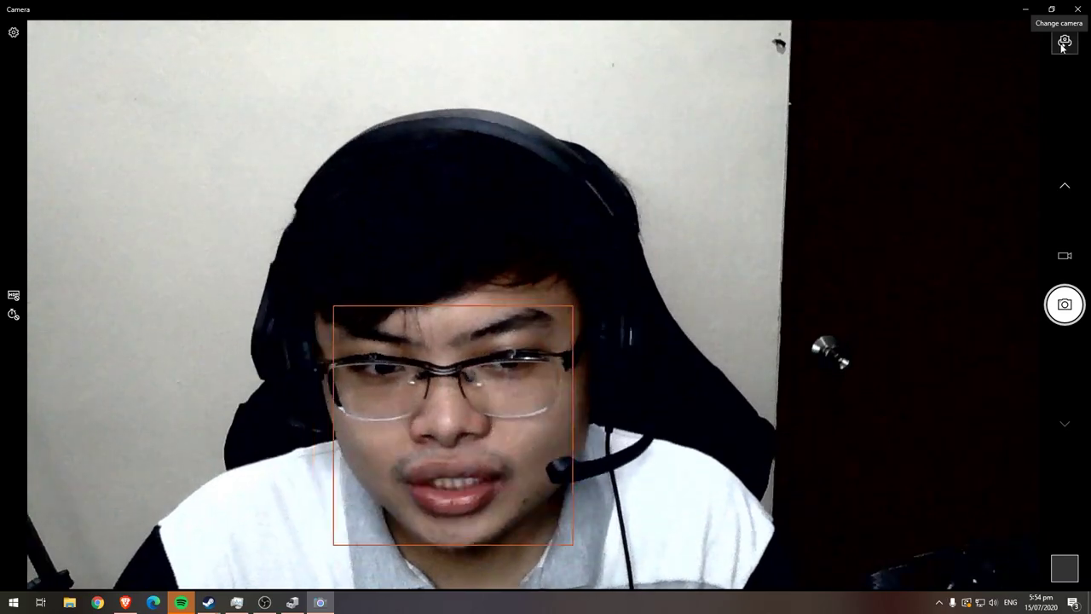
click(1063, 44)
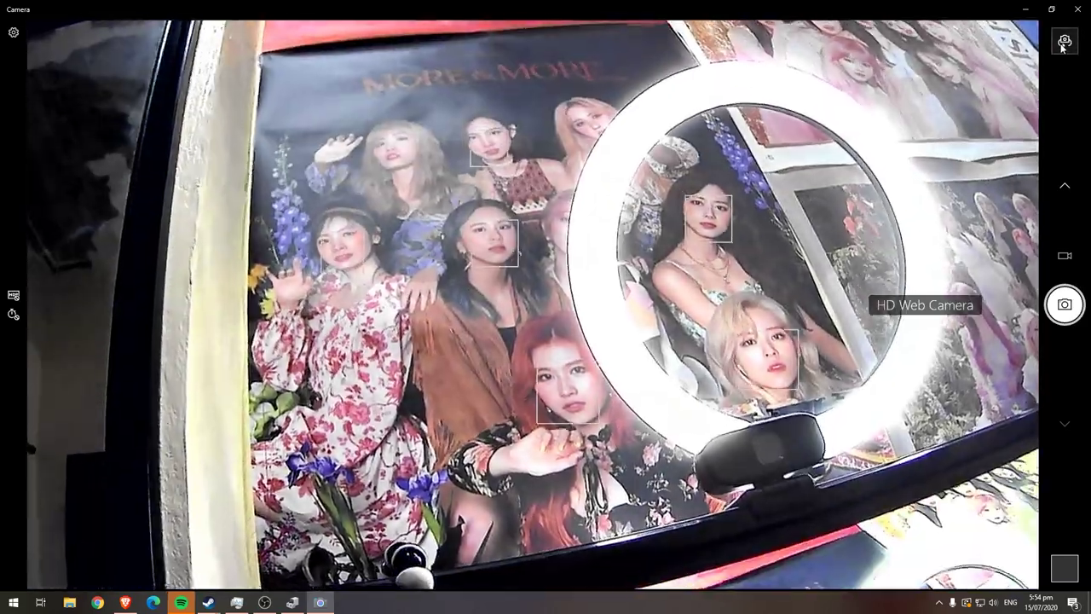